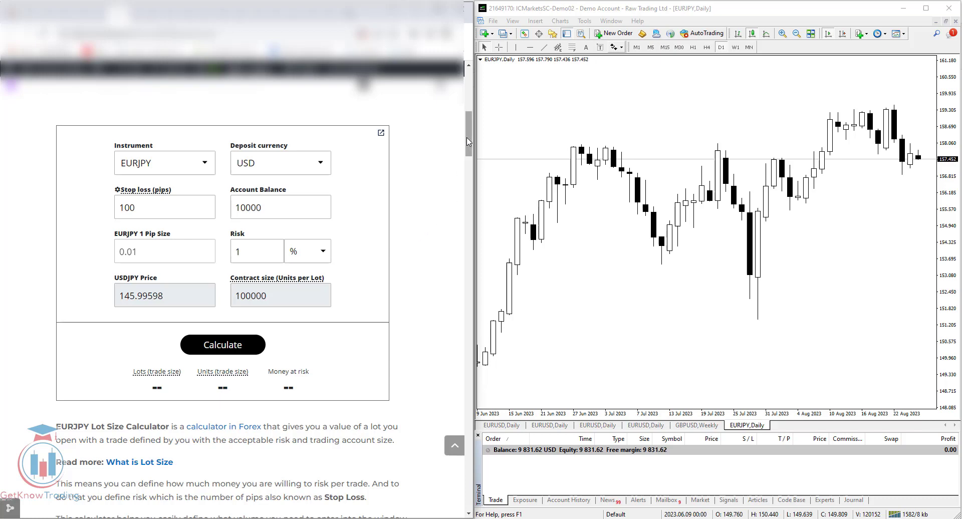
Step: Examine the calculator's instrument, stop loss, account balance and pip size fields against the EURJPY chart
mouse_move(470, 136)
mouse_down()
mouse_move(471, 265)
mouse_move(469, 137)
mouse_up()
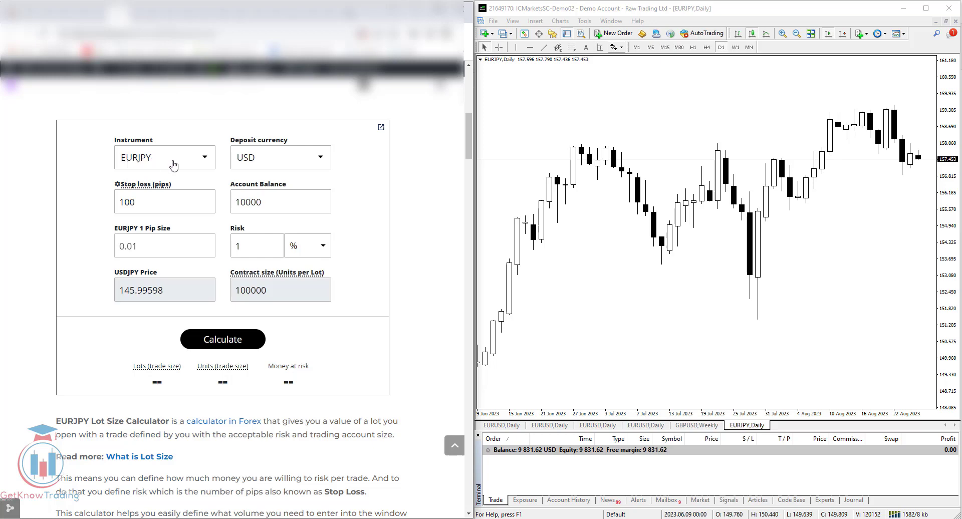
click(205, 159)
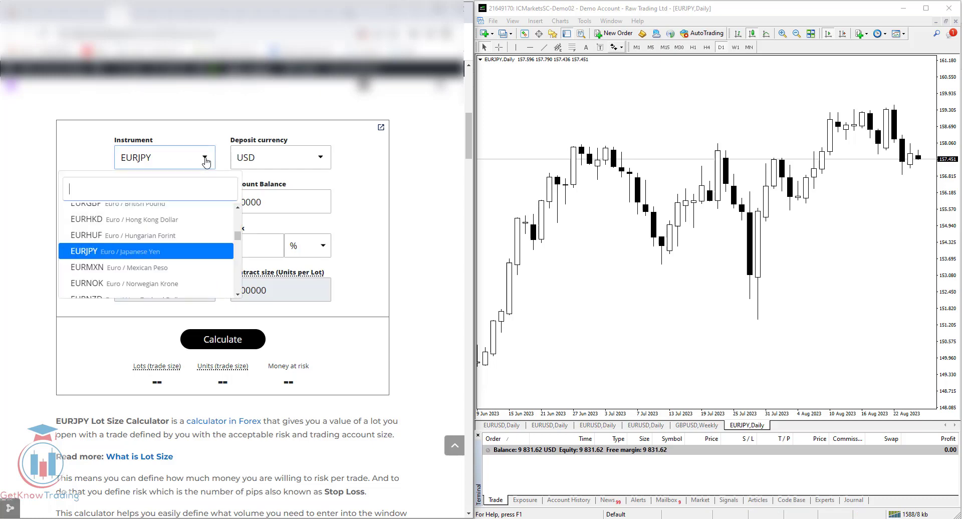
click(186, 131)
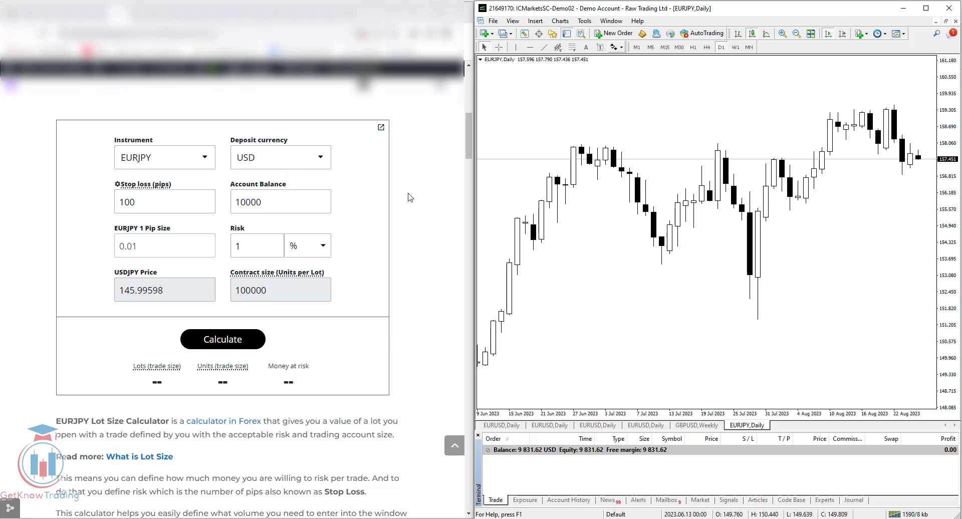
click(326, 200)
double_click(139, 201)
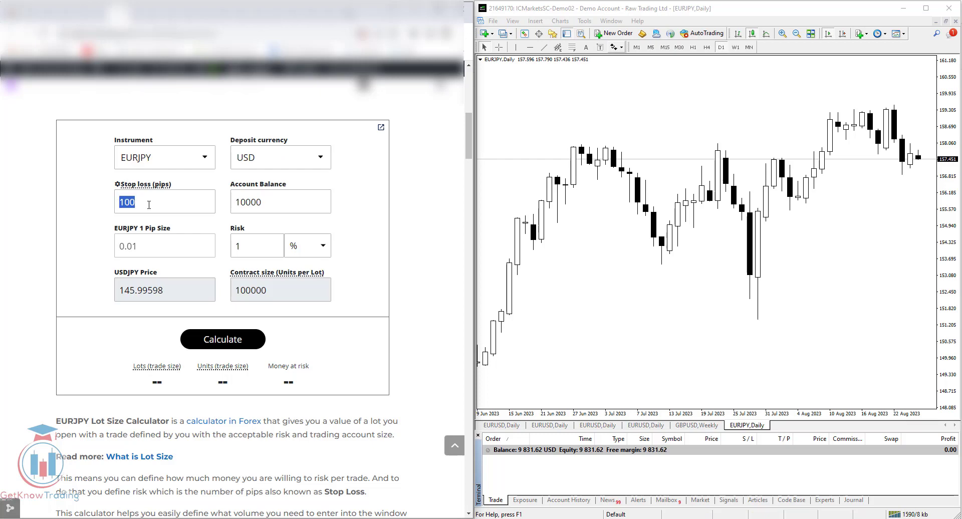
click(156, 203)
click(532, 473)
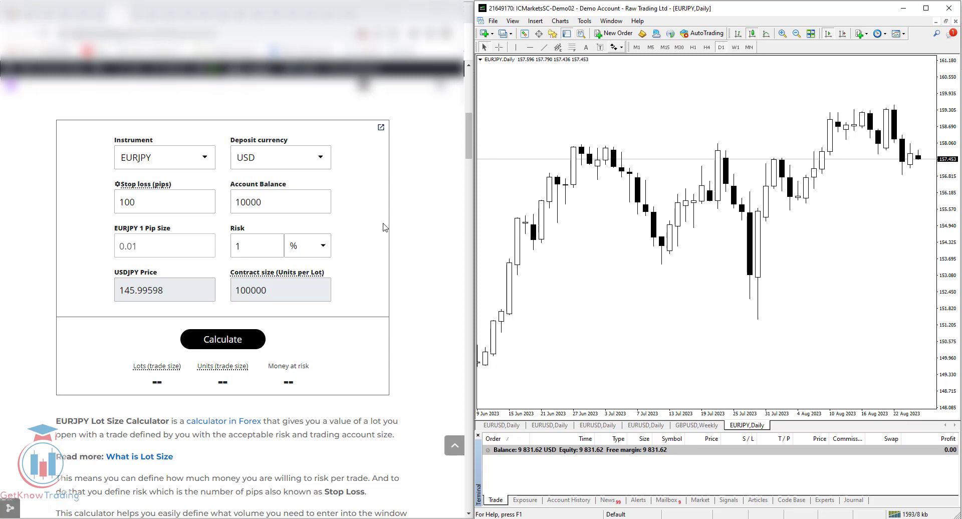
click(290, 202)
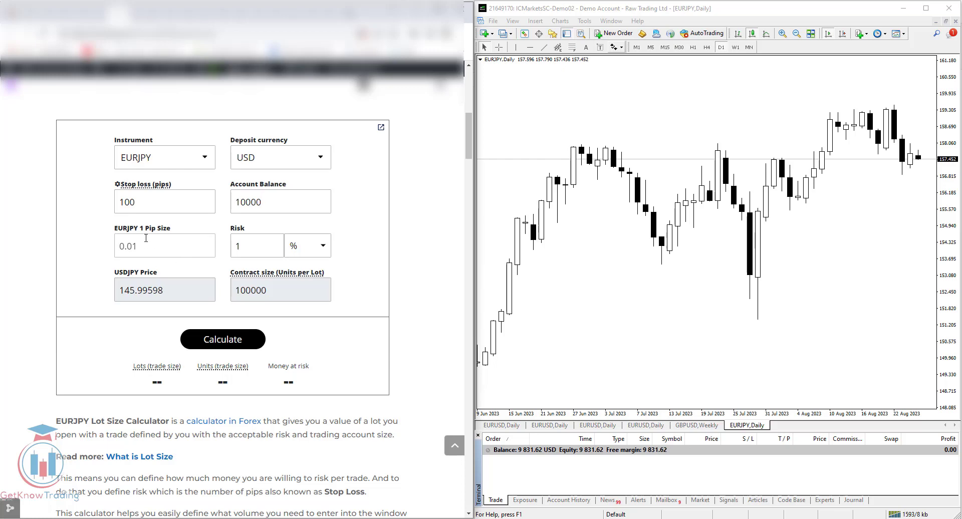
drag(137, 247, 129, 248)
click(131, 249)
drag(131, 249, 135, 247)
click(829, 243)
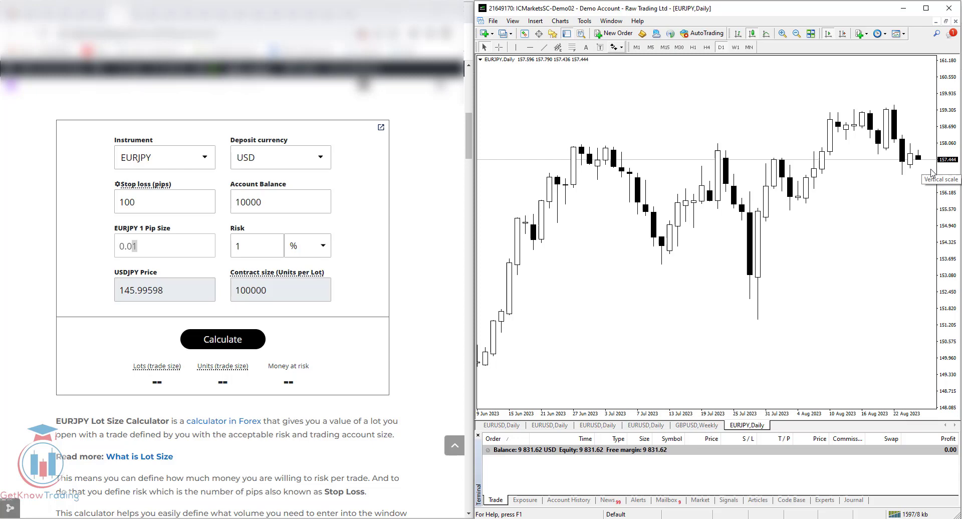
Step: Switch the calculator's risk unit to USD and back to percent
click(250, 243)
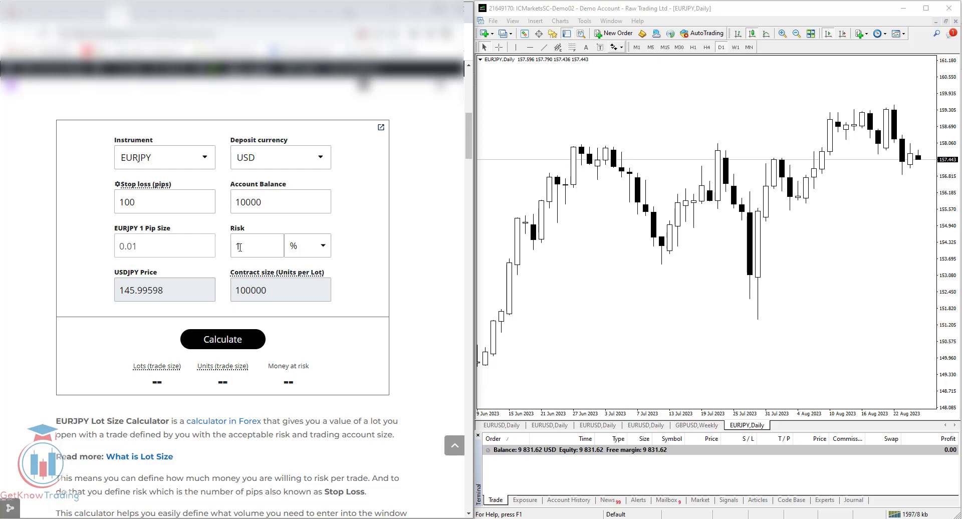
click(321, 246)
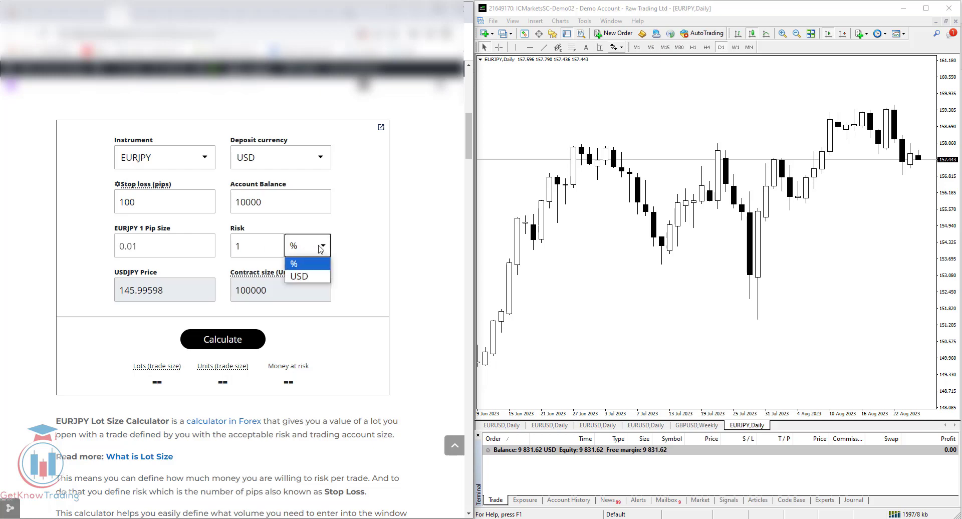
click(313, 277)
click(322, 245)
click(309, 266)
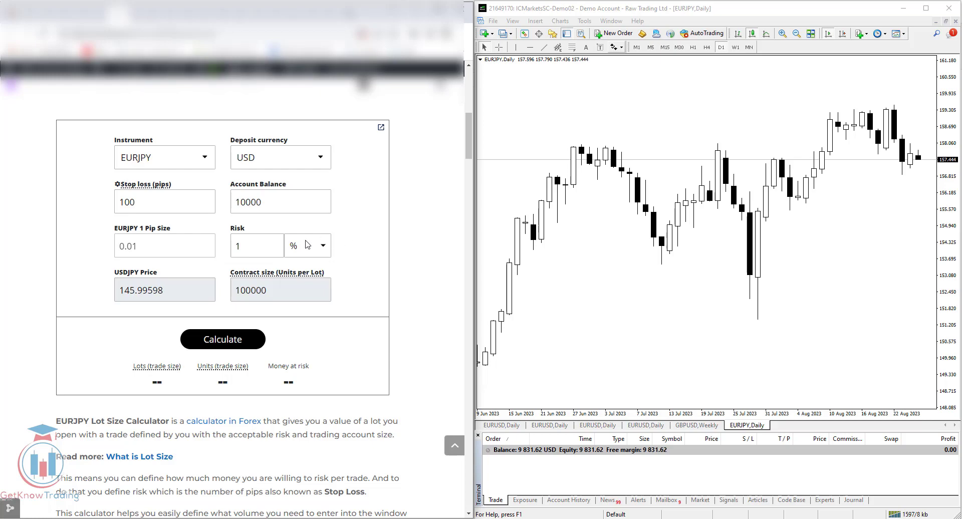
Step: Review the account balance and USDJPY price used by the lot size calculator
click(267, 202)
double_click(249, 202)
click(267, 202)
drag(164, 292, 121, 293)
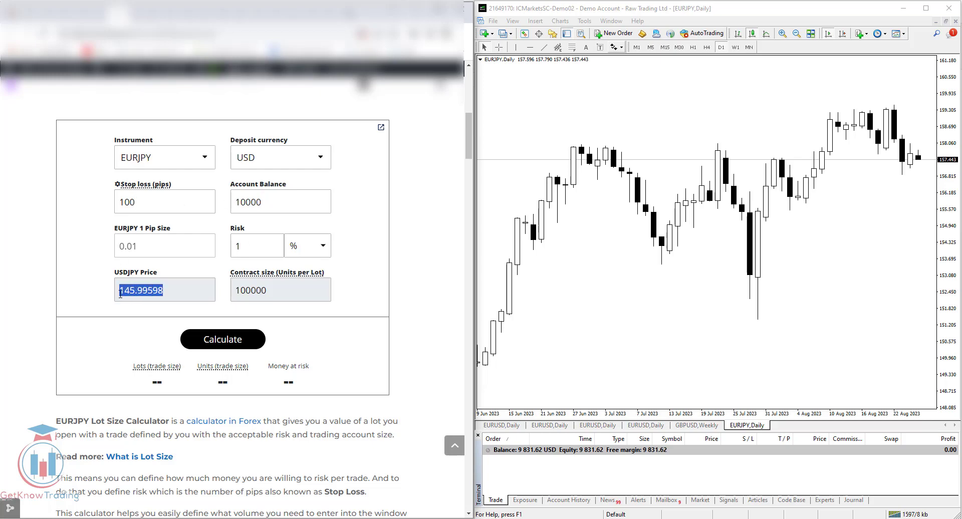
click(179, 293)
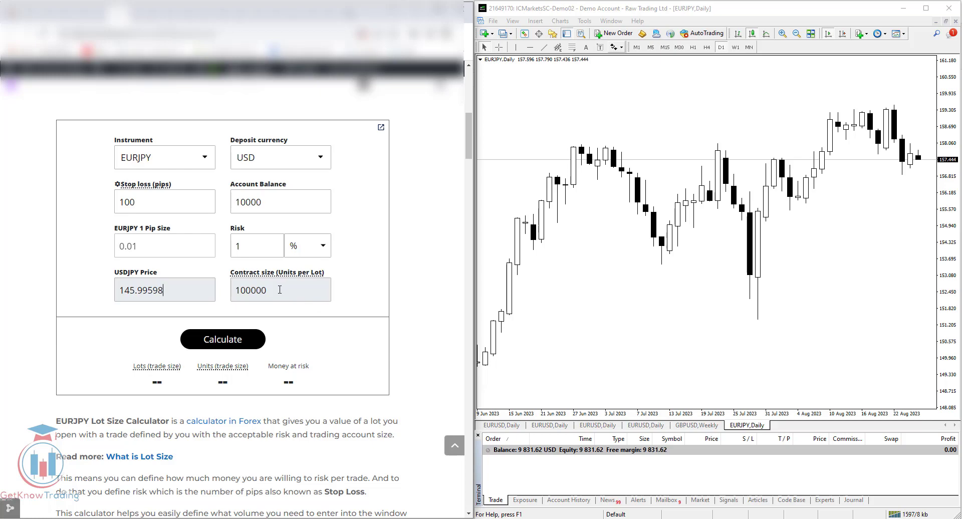
Step: Calculate the EURJPY lot size and review the resulting lots against the stop loss in pips
click(220, 342)
click(219, 343)
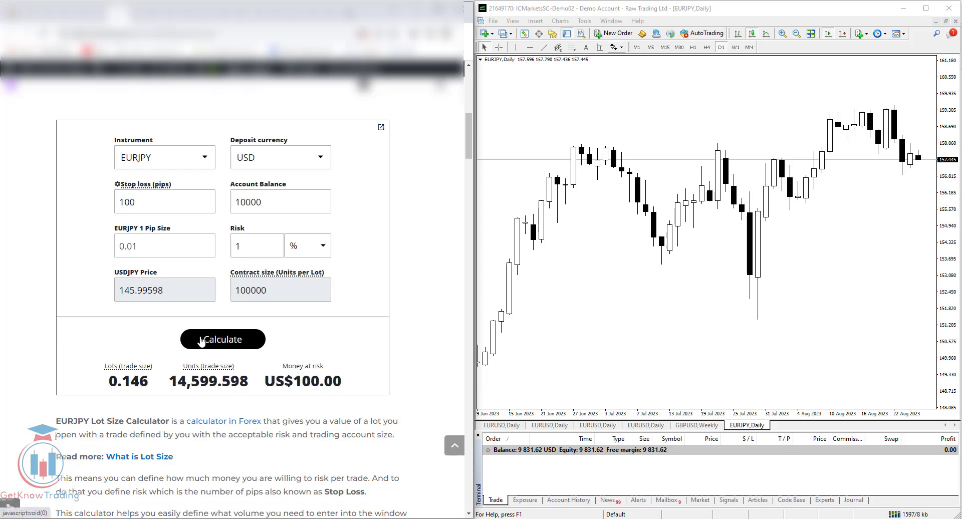
drag(100, 384, 145, 382)
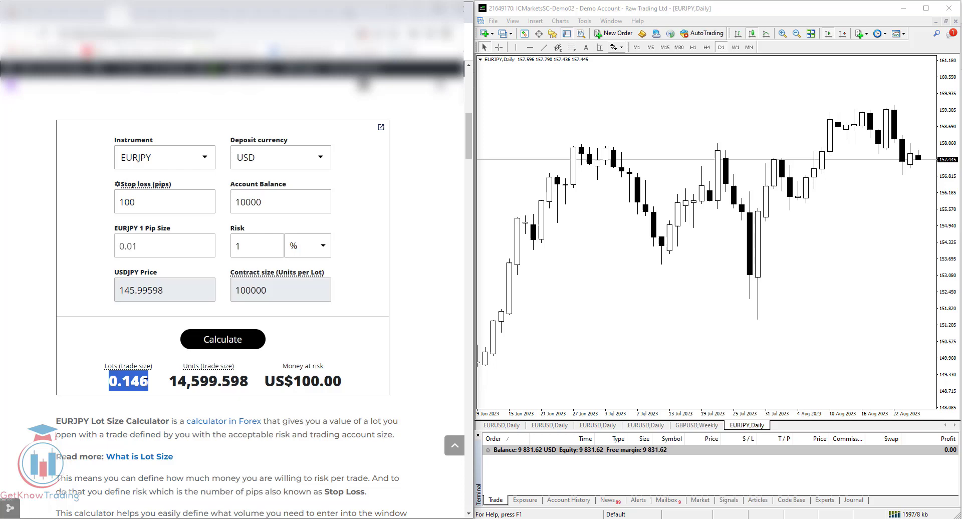
click(358, 361)
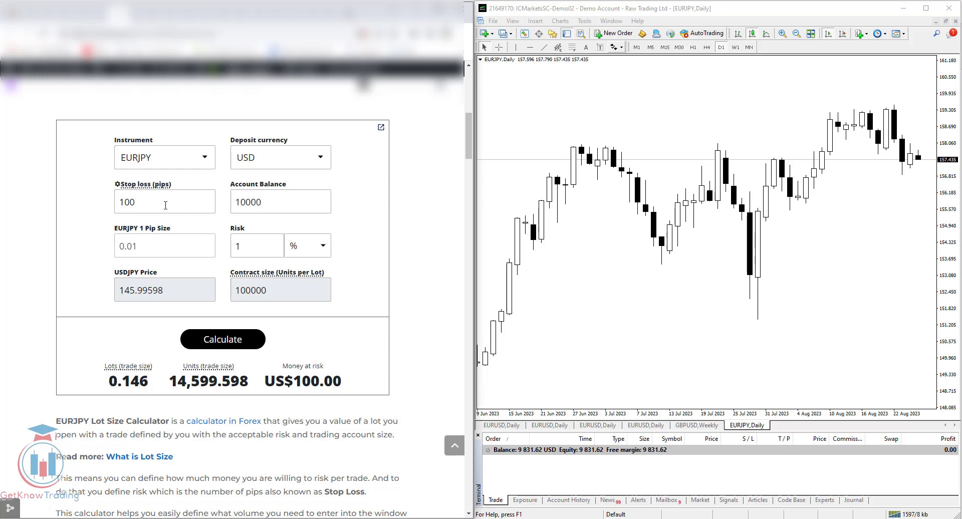
drag(132, 201, 111, 206)
click(365, 386)
drag(149, 381, 111, 382)
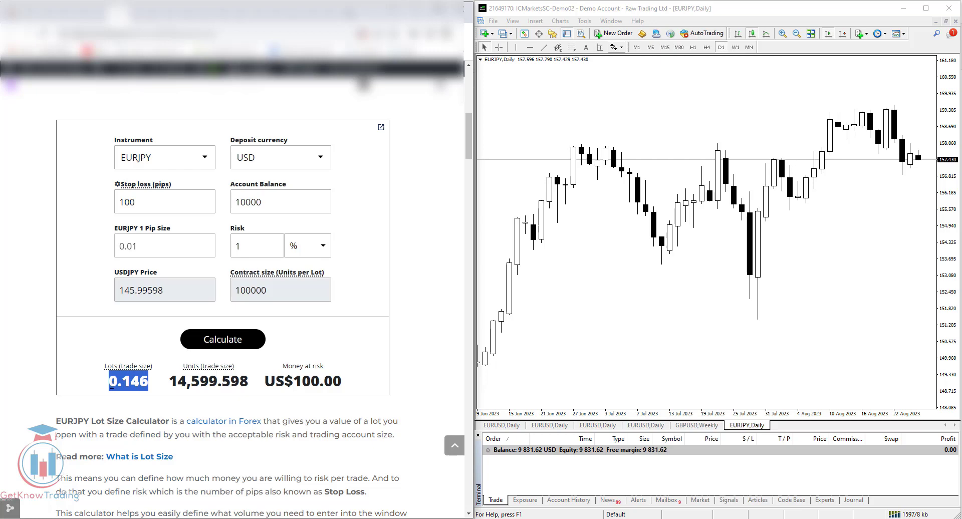
Step: Switch to MetaTrader 4 and prepare a new EURJPY pending Buy Limit order at price 156.000
click(644, 306)
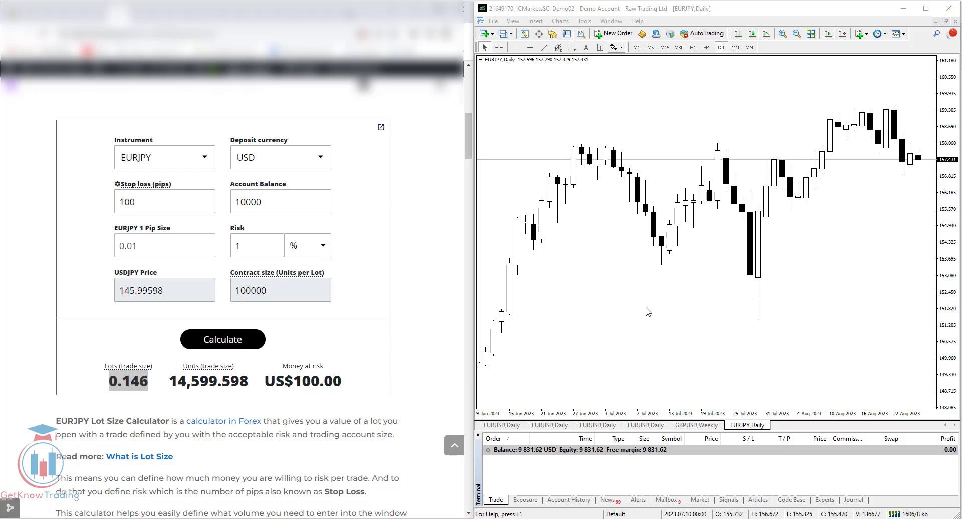
click(620, 35)
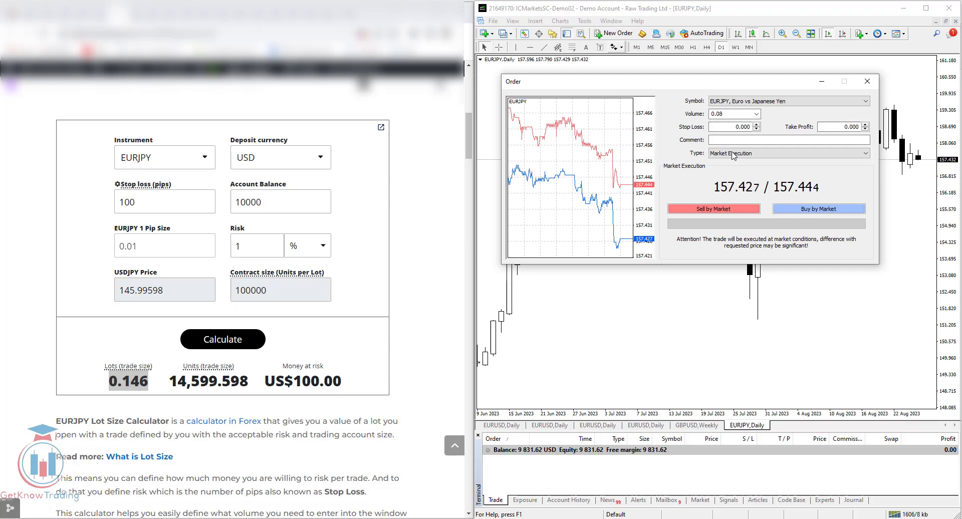
click(732, 153)
click(726, 169)
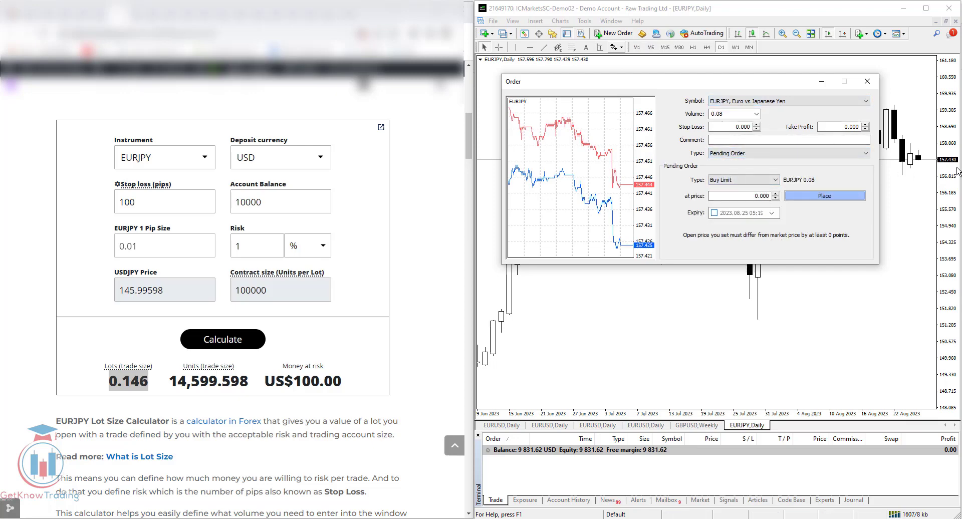
click(776, 194)
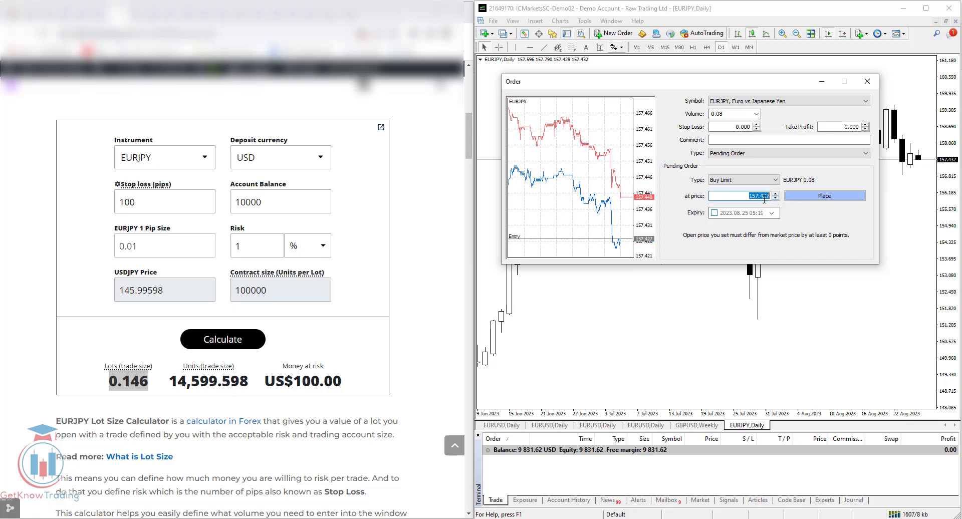
text(156.000)
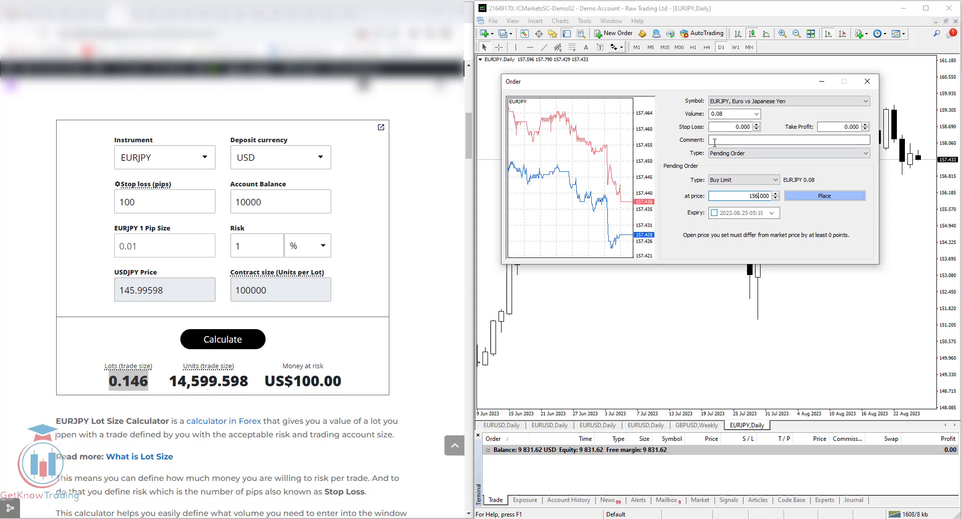
Step: Set the pending order's volume to 0.15 lots and re-enter its price as 156.000
click(736, 113)
click(736, 114)
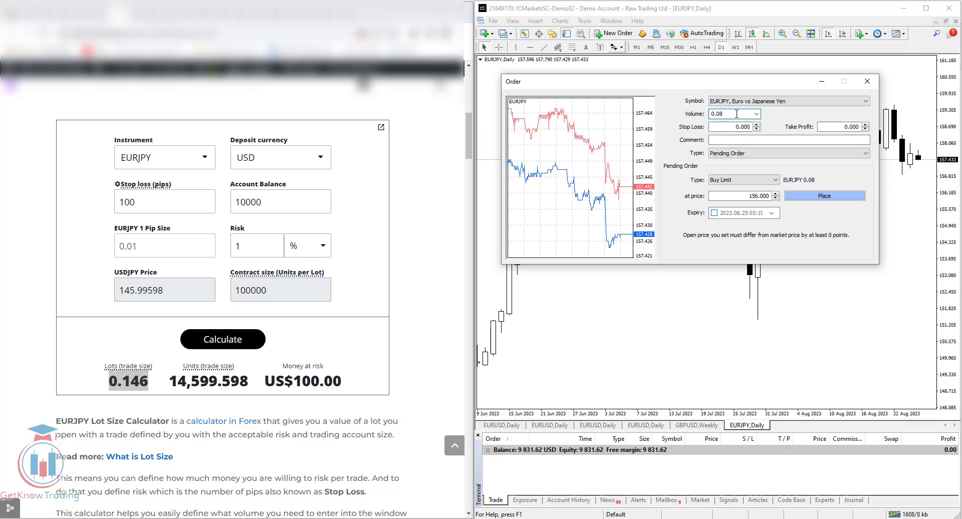
drag(736, 114, 713, 116)
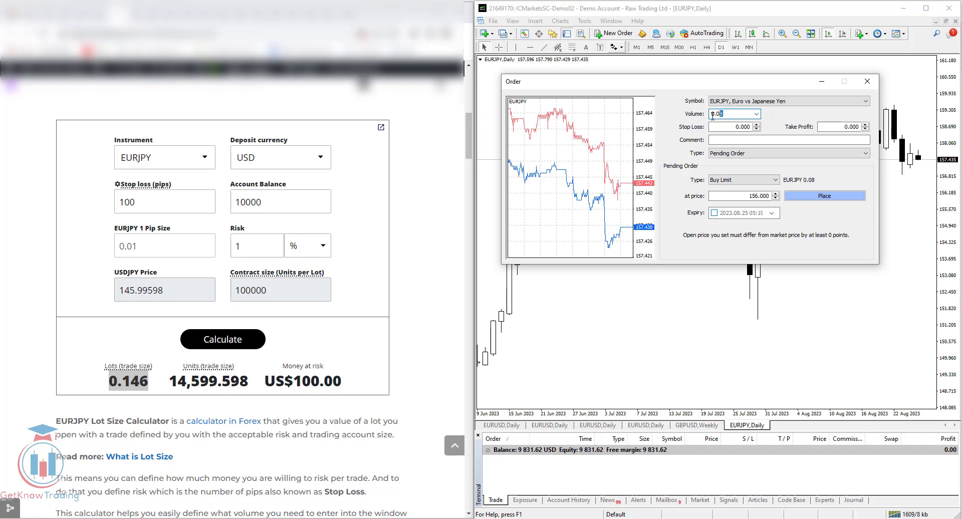
key(BackSpace)
key(BackSpace)
text(15)
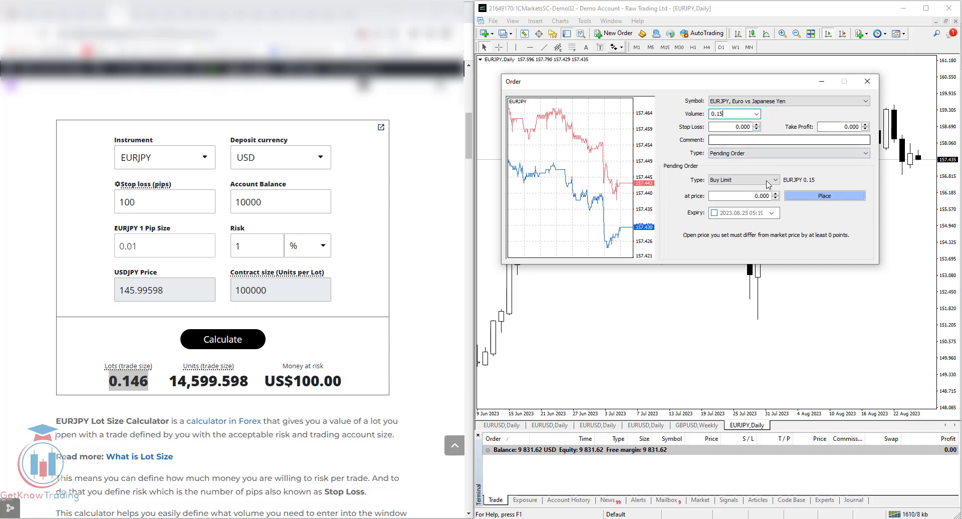
click(768, 196)
drag(754, 196, 768, 196)
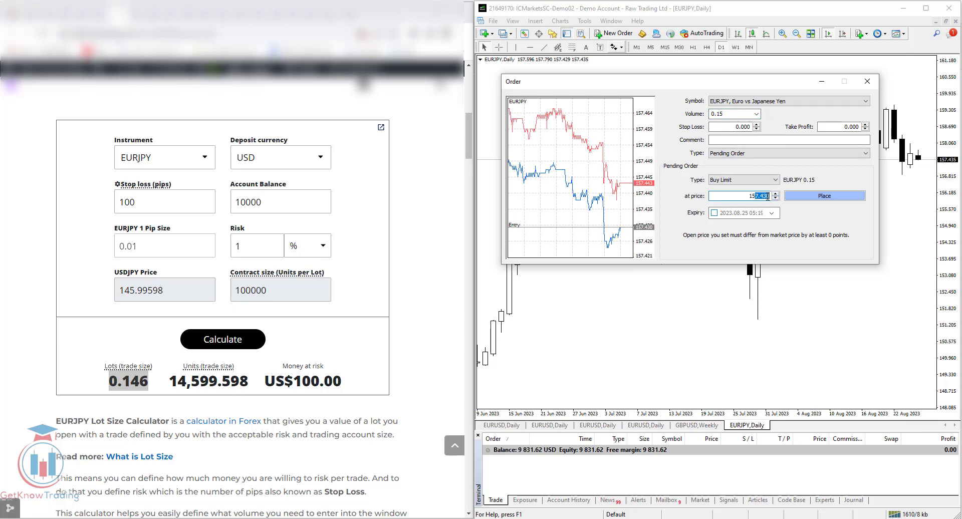
text(6.000)
Step: Set the pending order's stop loss to 155.000
click(756, 129)
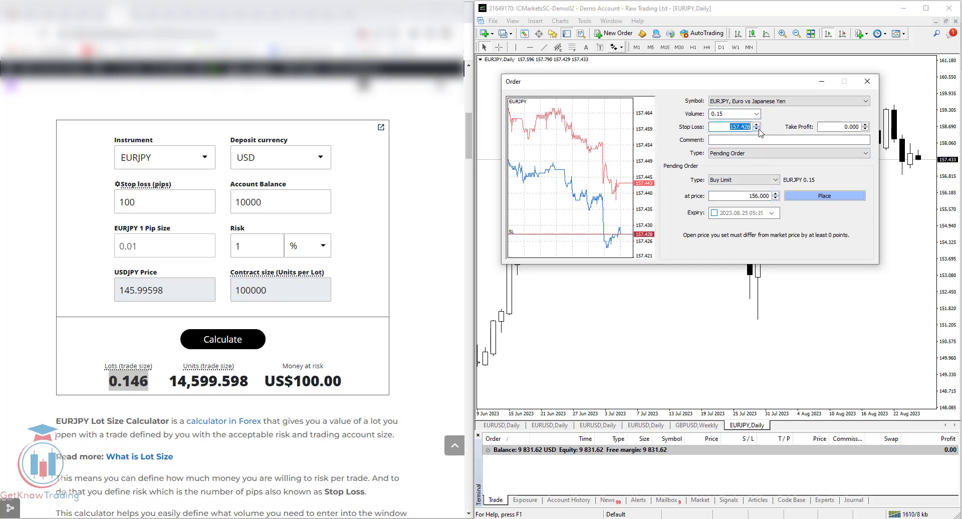
click(757, 129)
drag(737, 127, 755, 129)
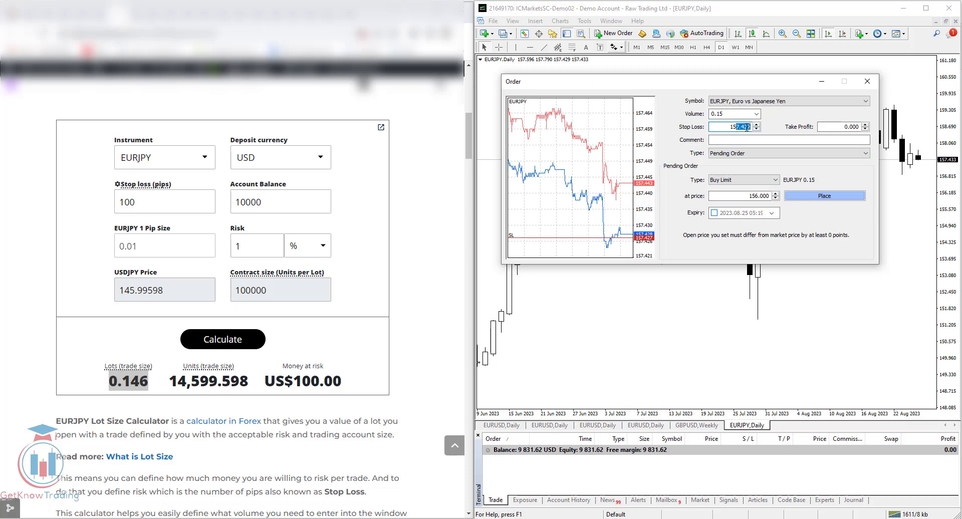
text(5.000)
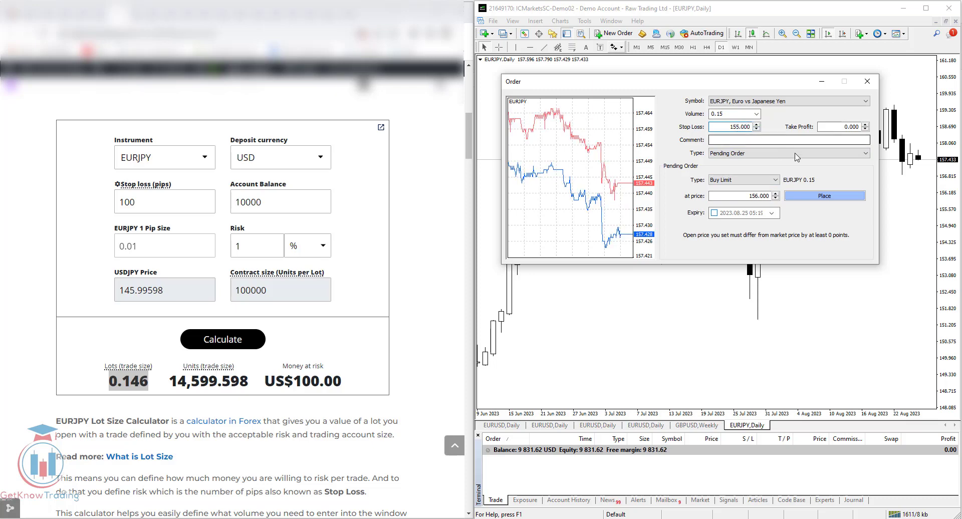
Step: Set the order's take profit to 157.000 and place the pending order
click(866, 125)
drag(844, 127, 866, 131)
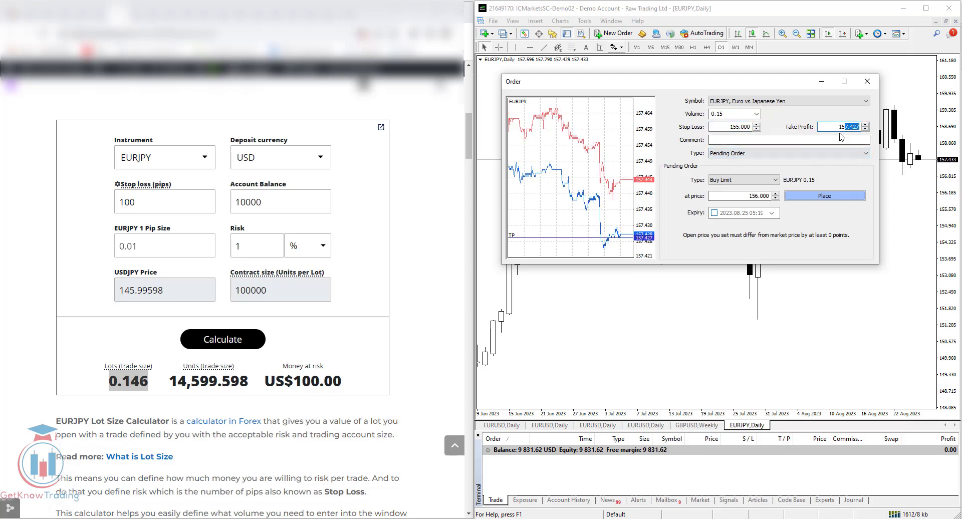
text(7.000)
click(824, 195)
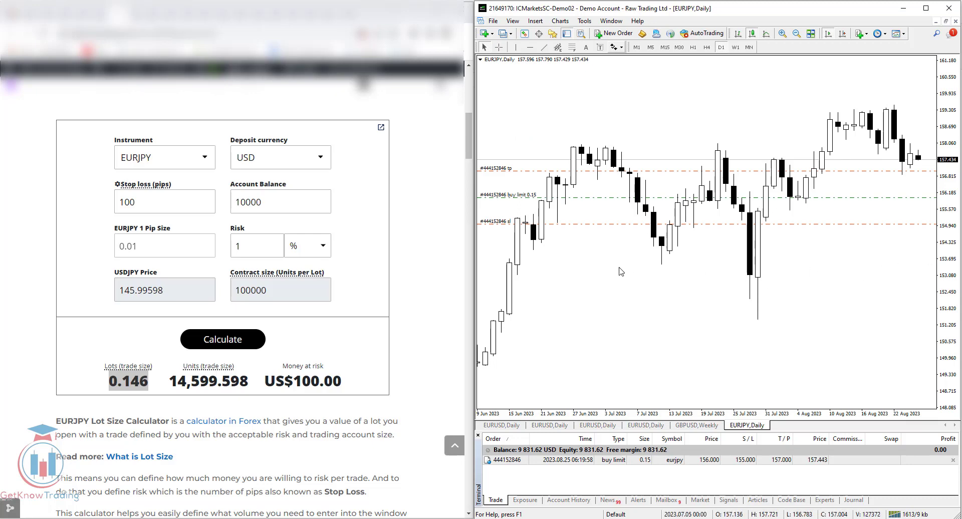
Step: Compare the placed order with the calculator's lots, money at risk, stop loss, risk and account balance
click(637, 461)
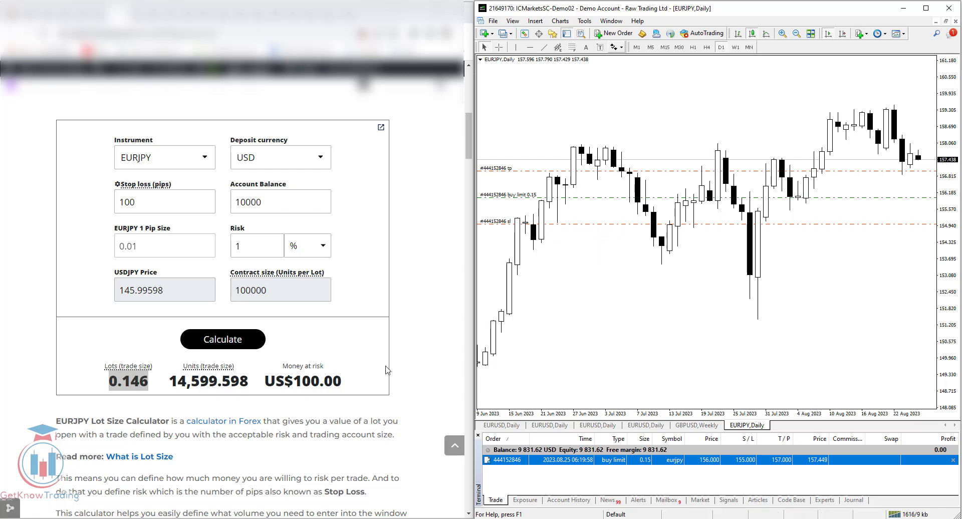
drag(344, 381, 258, 376)
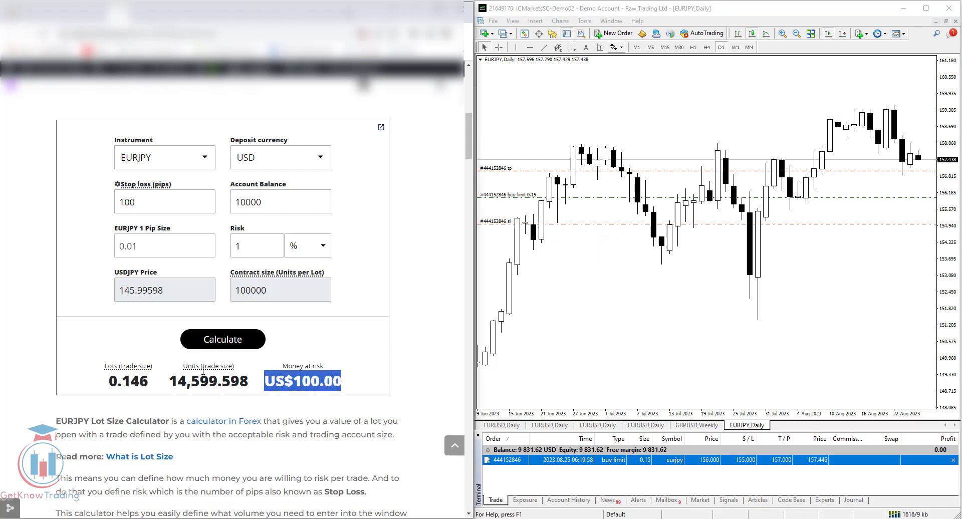
drag(148, 384, 106, 388)
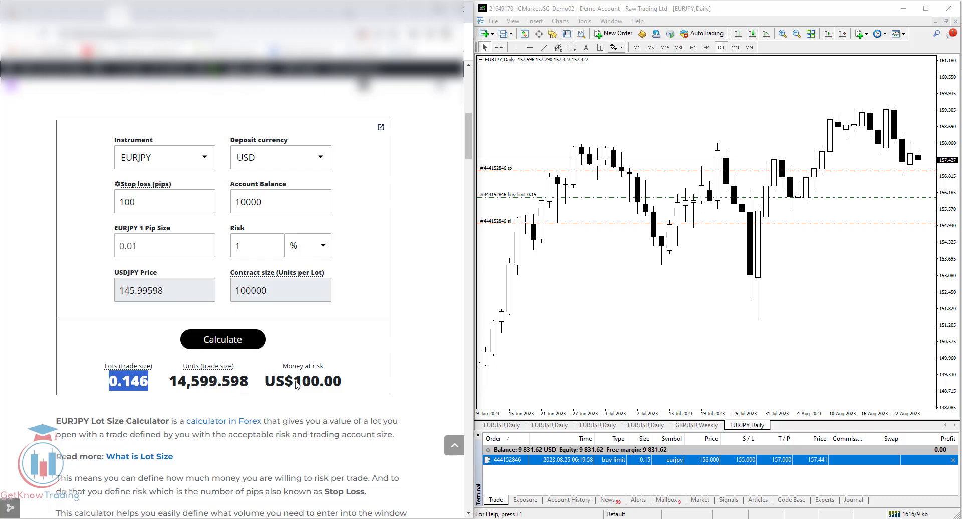
drag(361, 387, 266, 384)
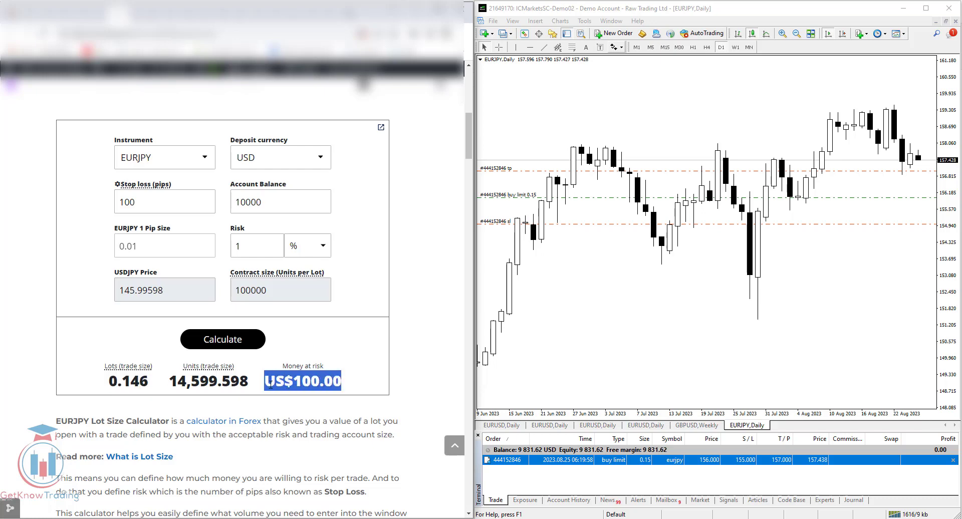
click(324, 357)
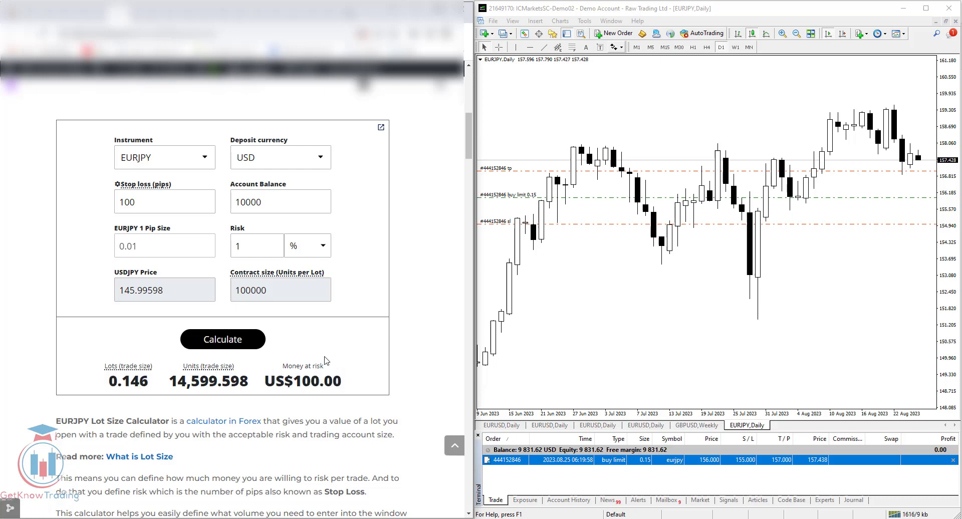
click(268, 199)
double_click(143, 382)
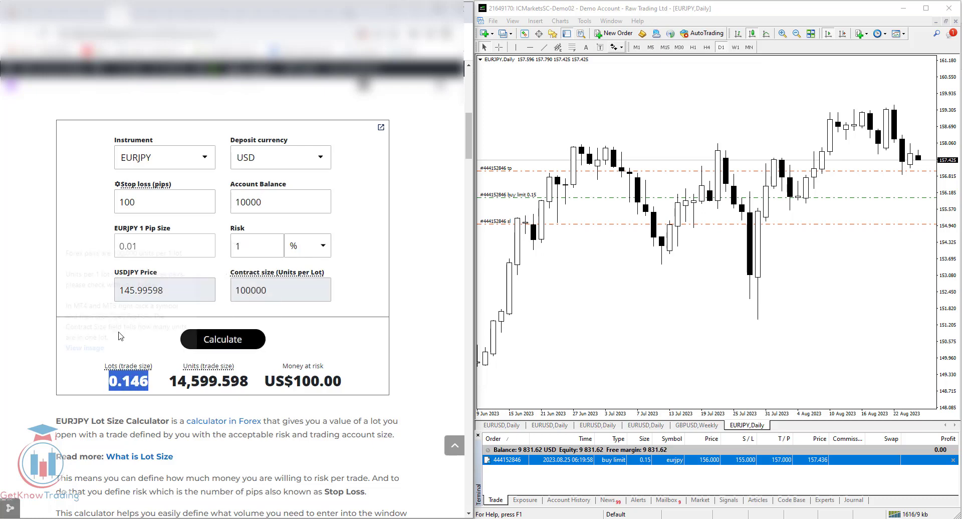
double_click(152, 198)
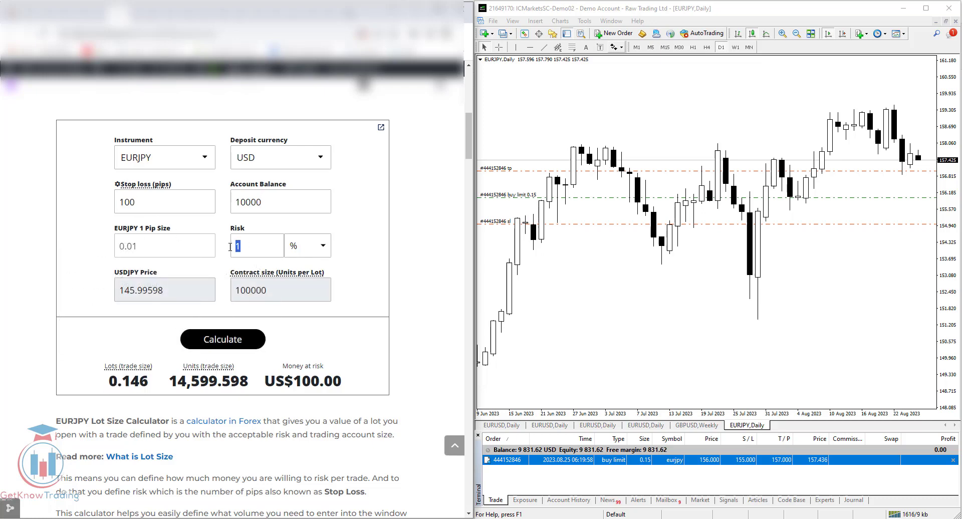
drag(263, 202, 241, 202)
click(411, 210)
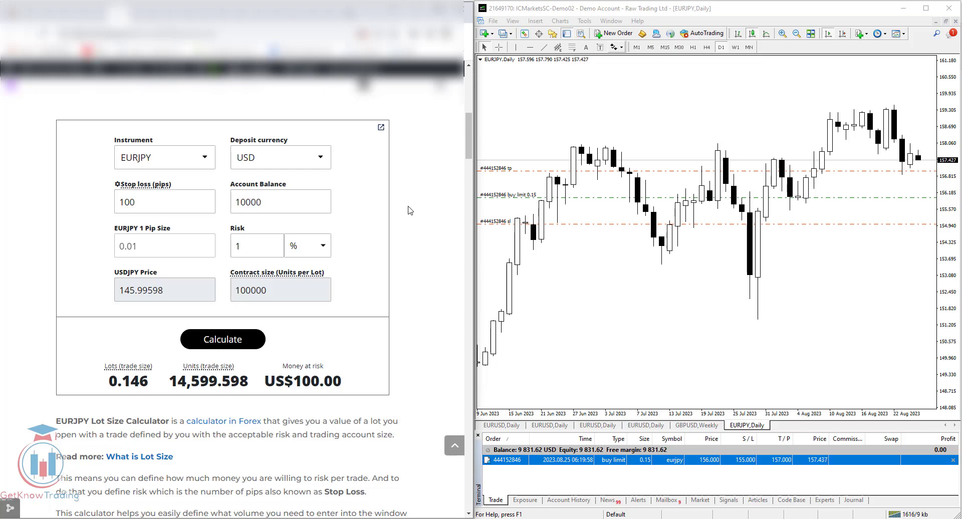